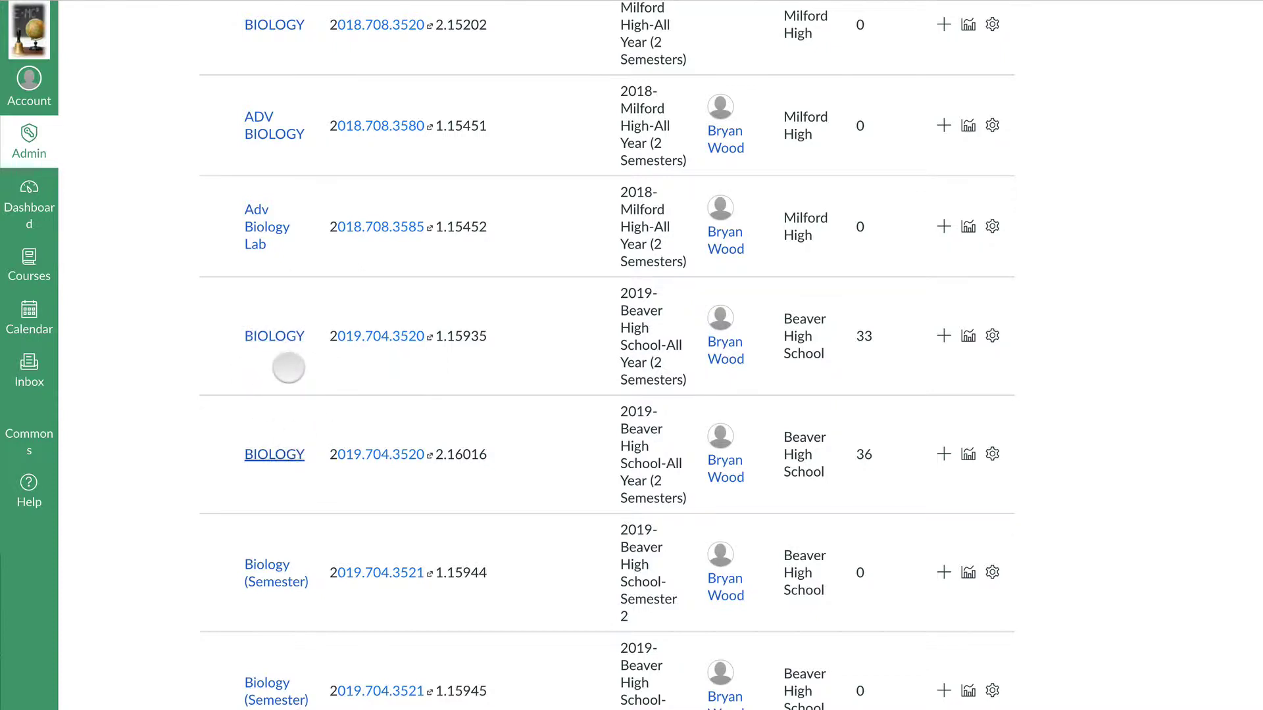
Step: Prefix the 33-student BIOLOGY course's name with 'M-' in Course Details and save it as M-BIOLOGY
scroll(310, 400, down, 1)
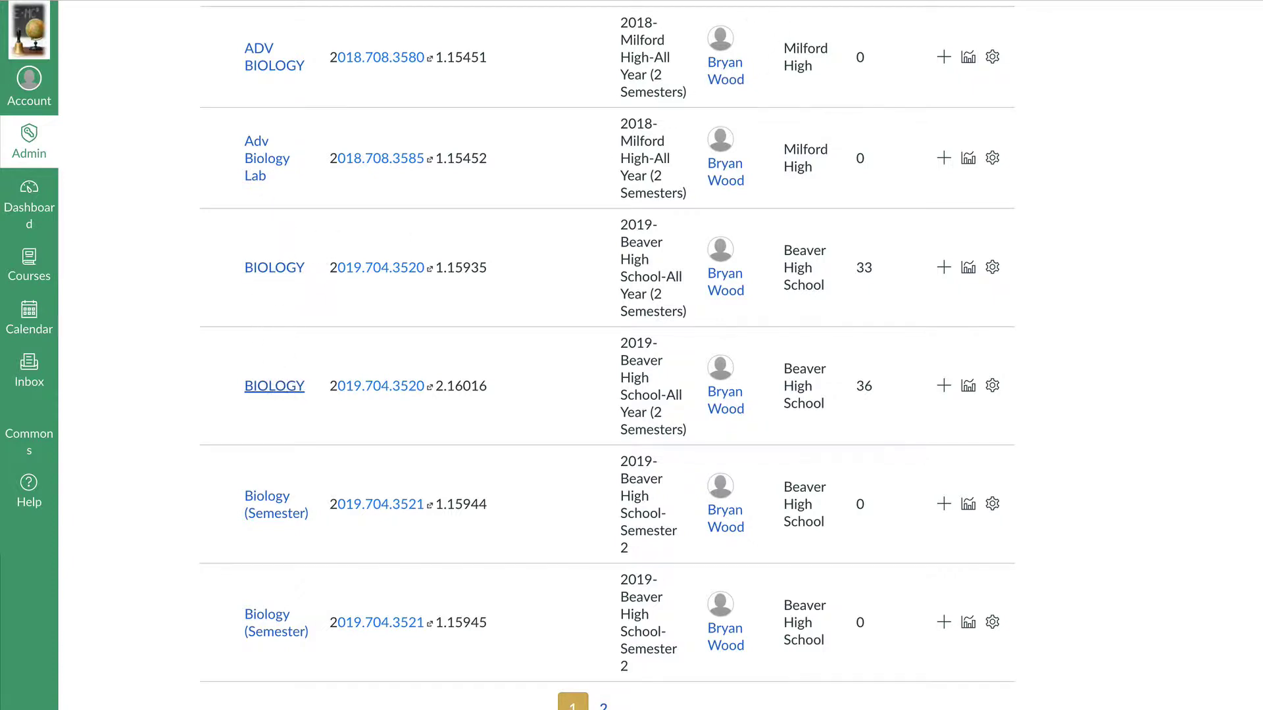
click(274, 386)
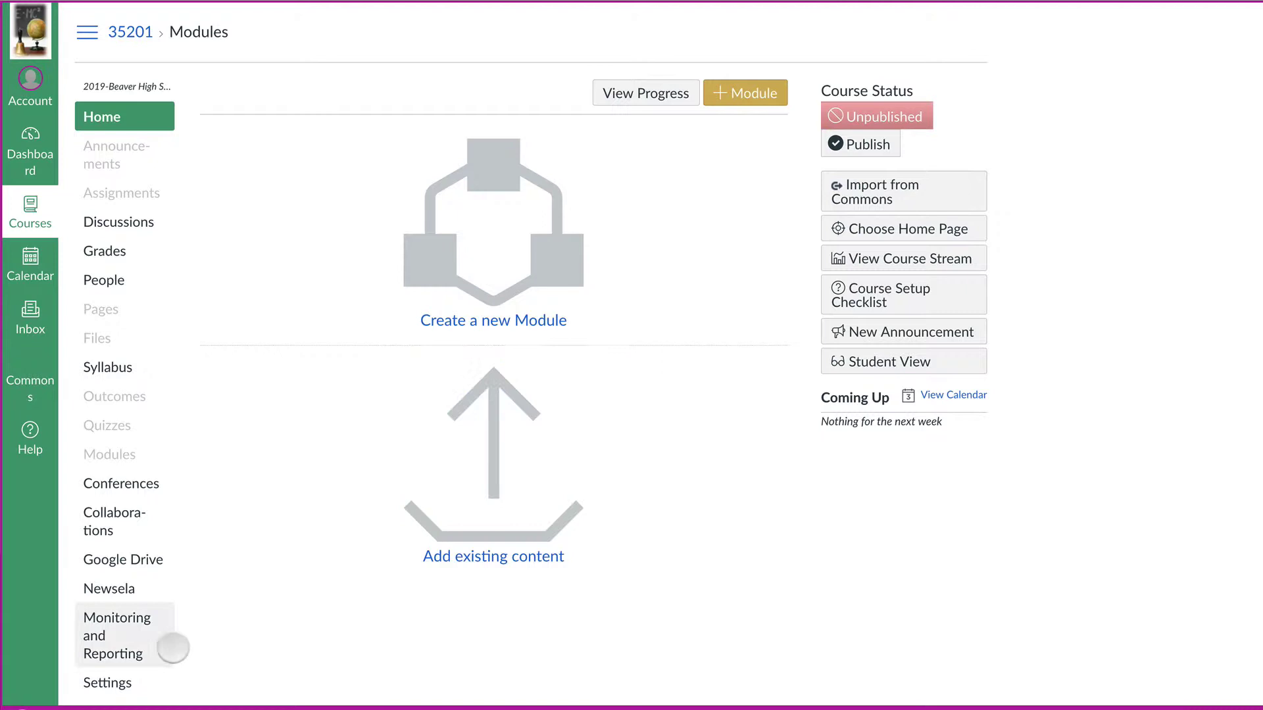
click(110, 682)
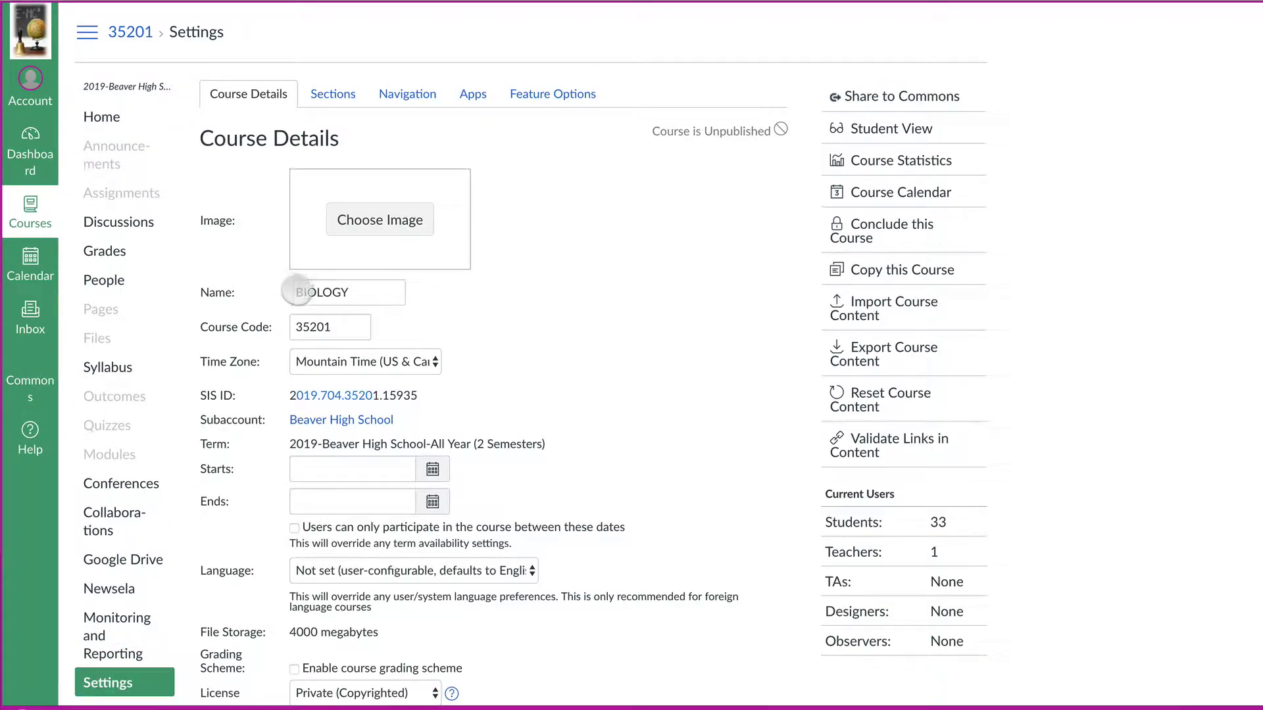
click(297, 291)
text(M-)
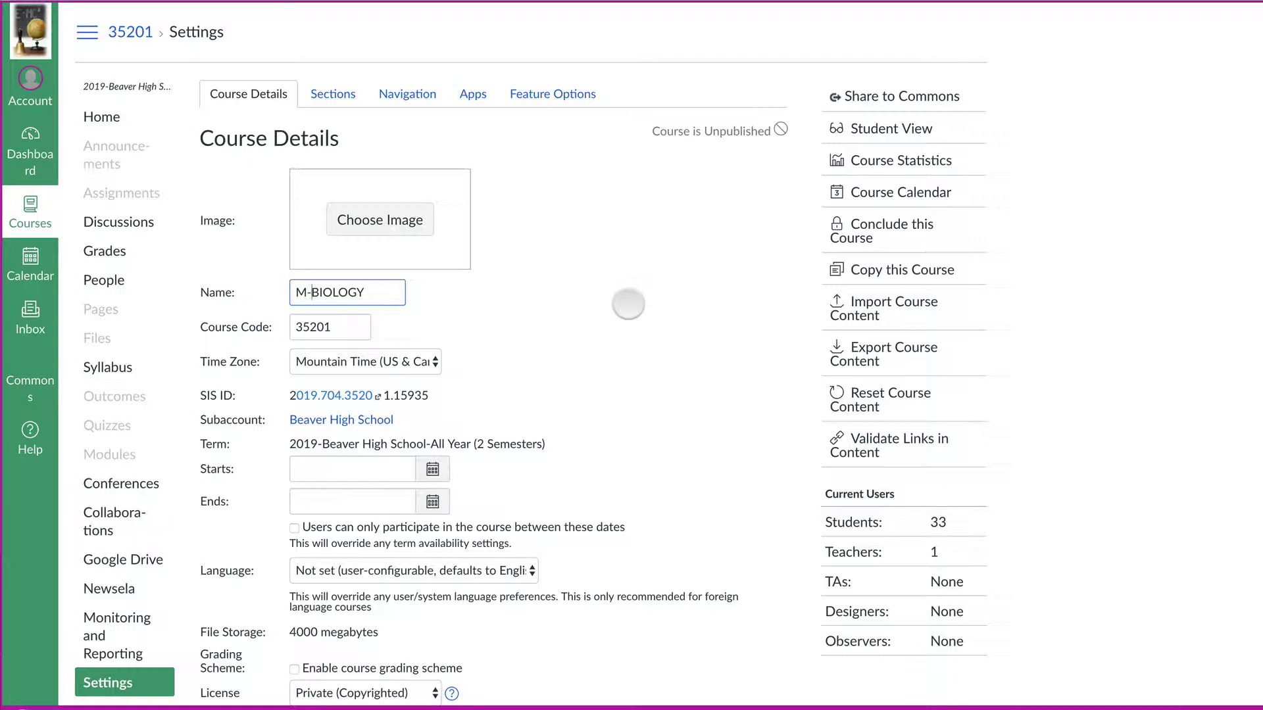
scroll(628, 304, down, 6)
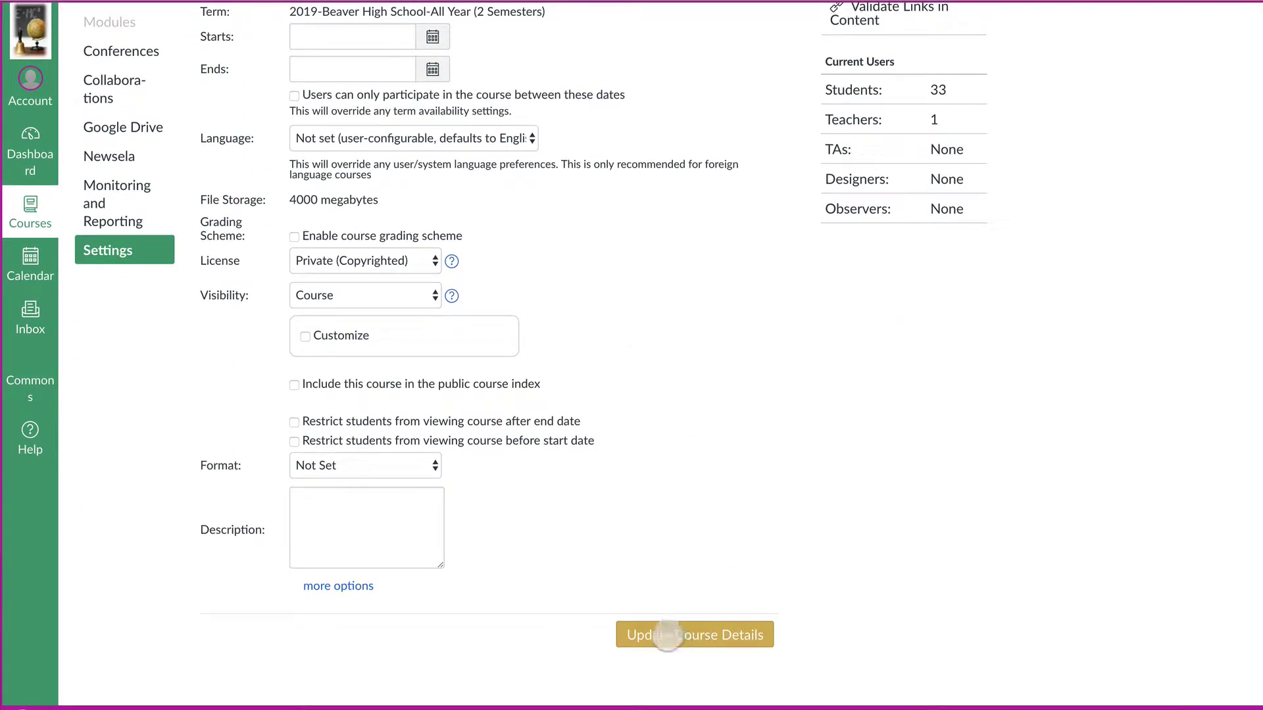
click(706, 632)
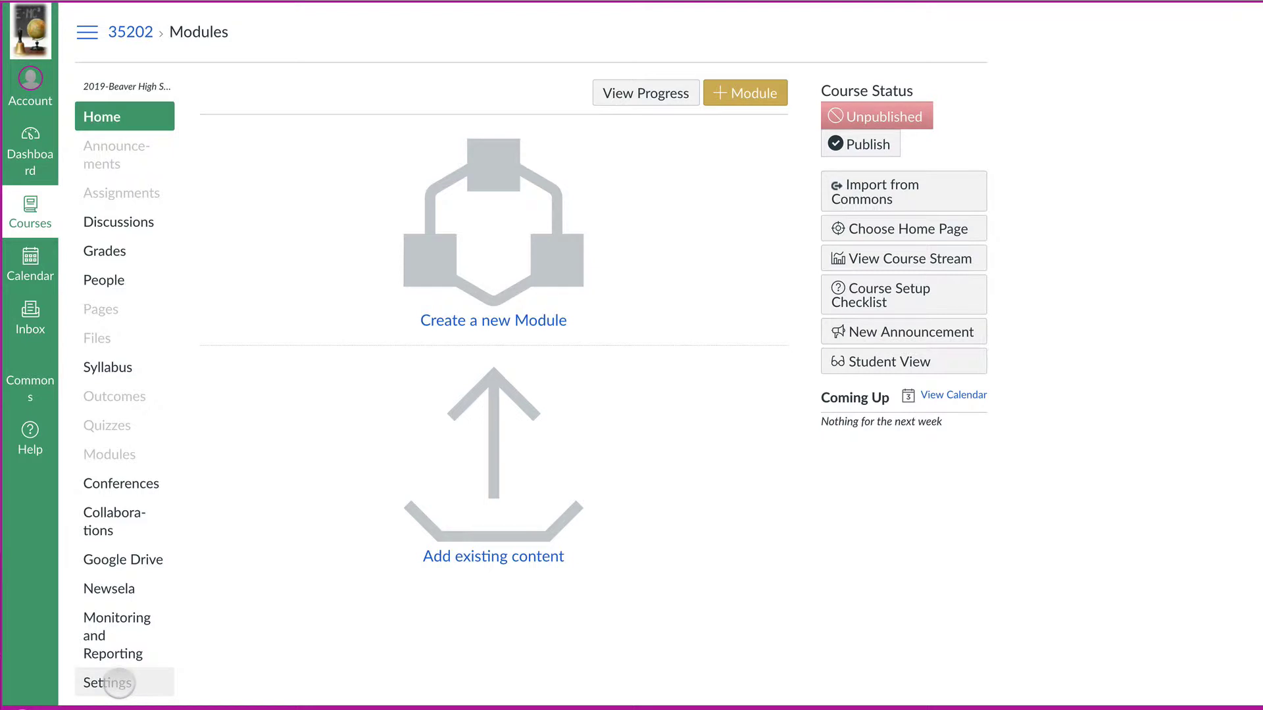
Step: Show course 35202's Sections list, with the single BIOLOGY - 16016 section and its 37 users
click(119, 682)
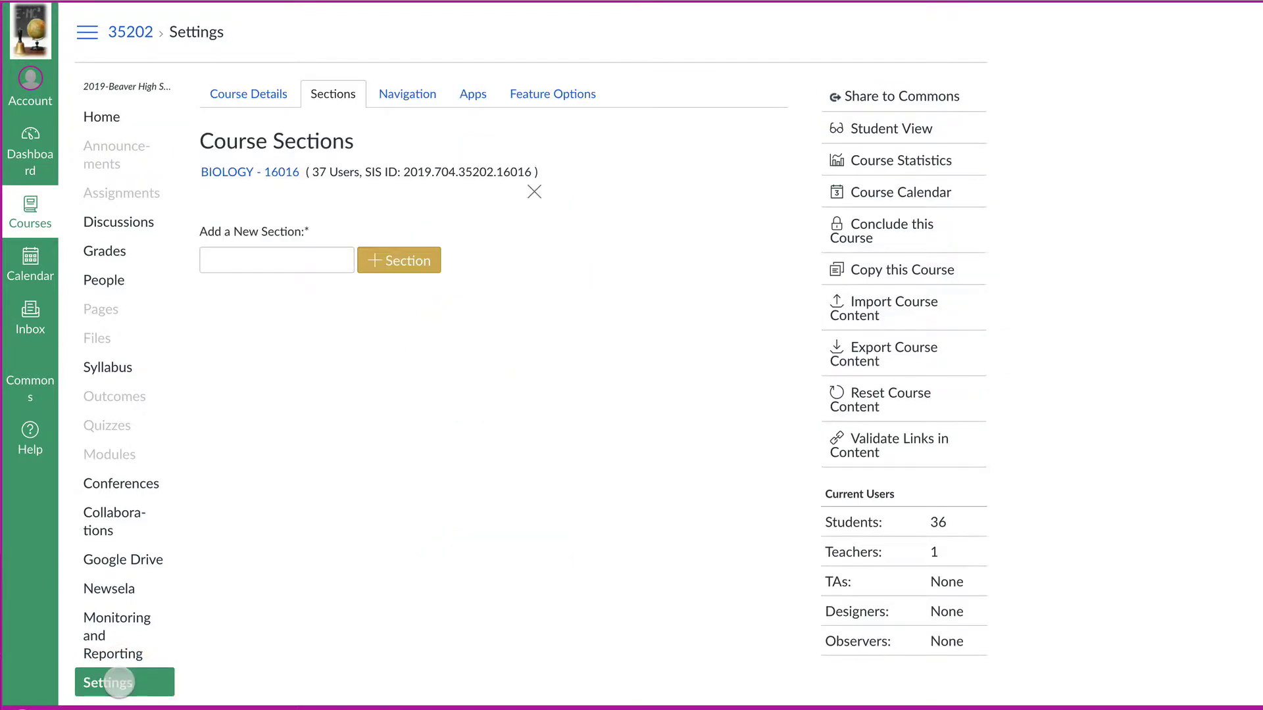
click(271, 90)
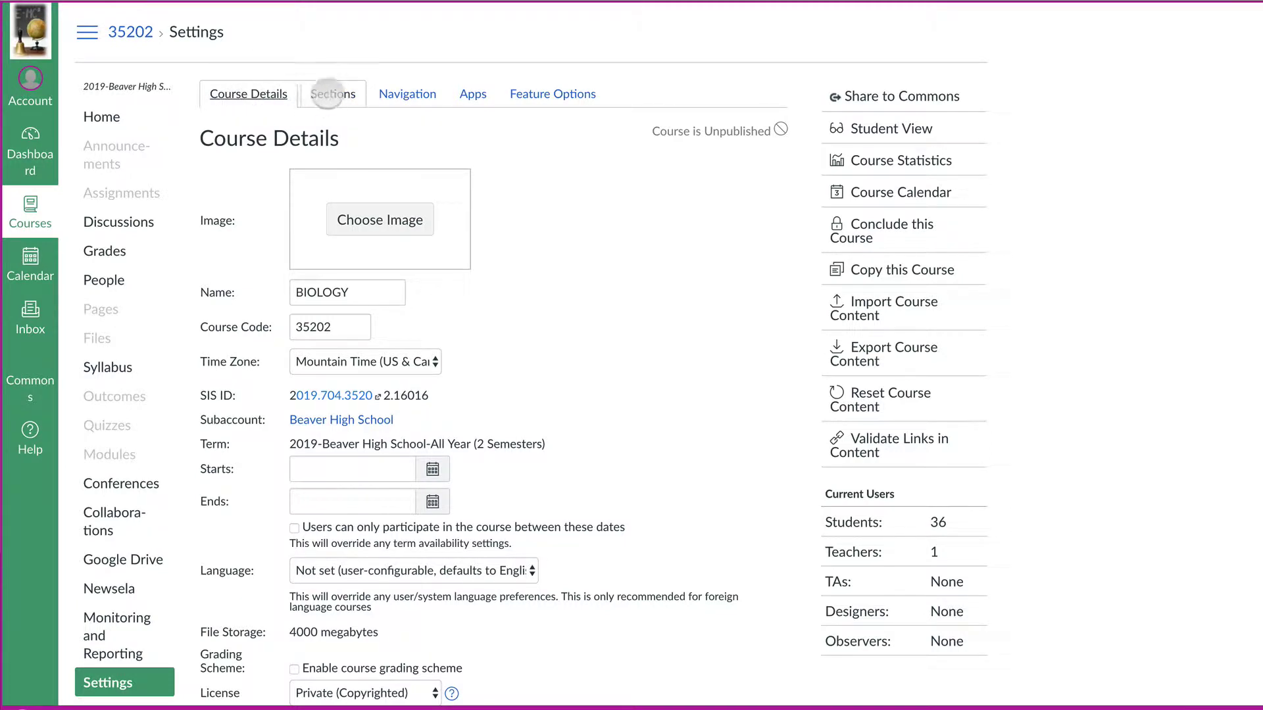
click(332, 96)
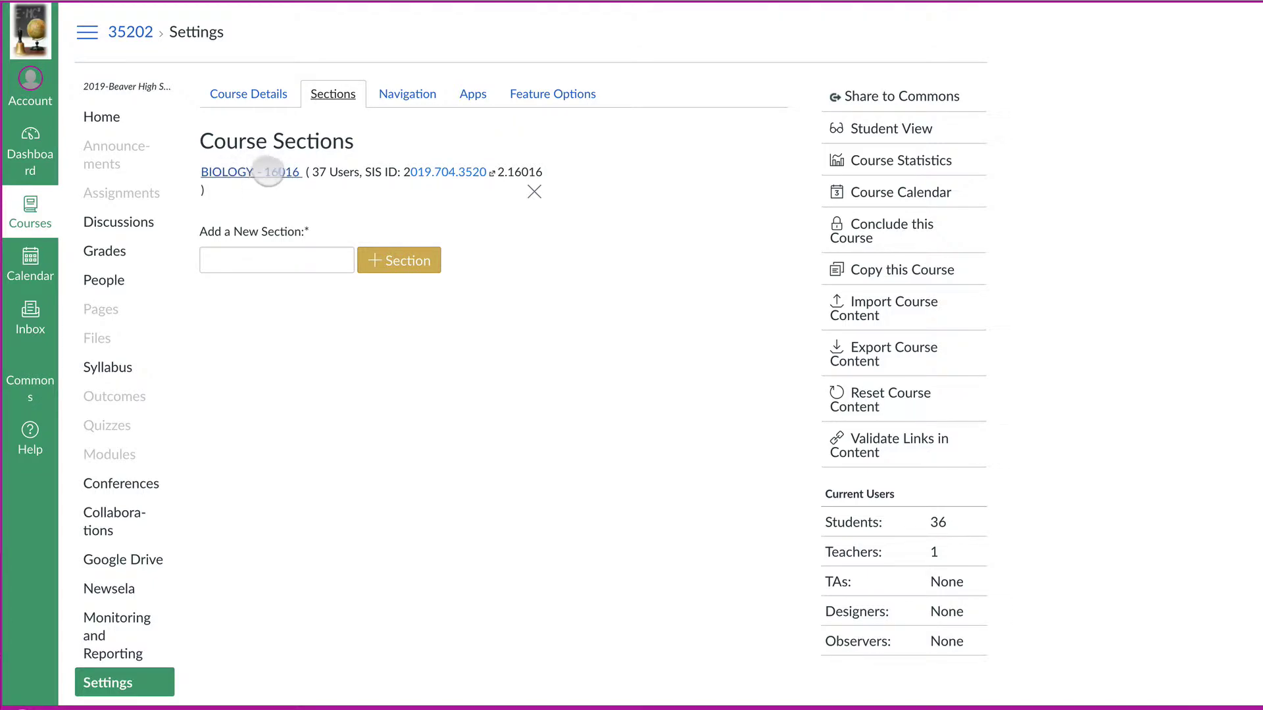
Step: Review the BIOLOGY - 16016 section's 37 enrollments and start cross-listing it
click(264, 172)
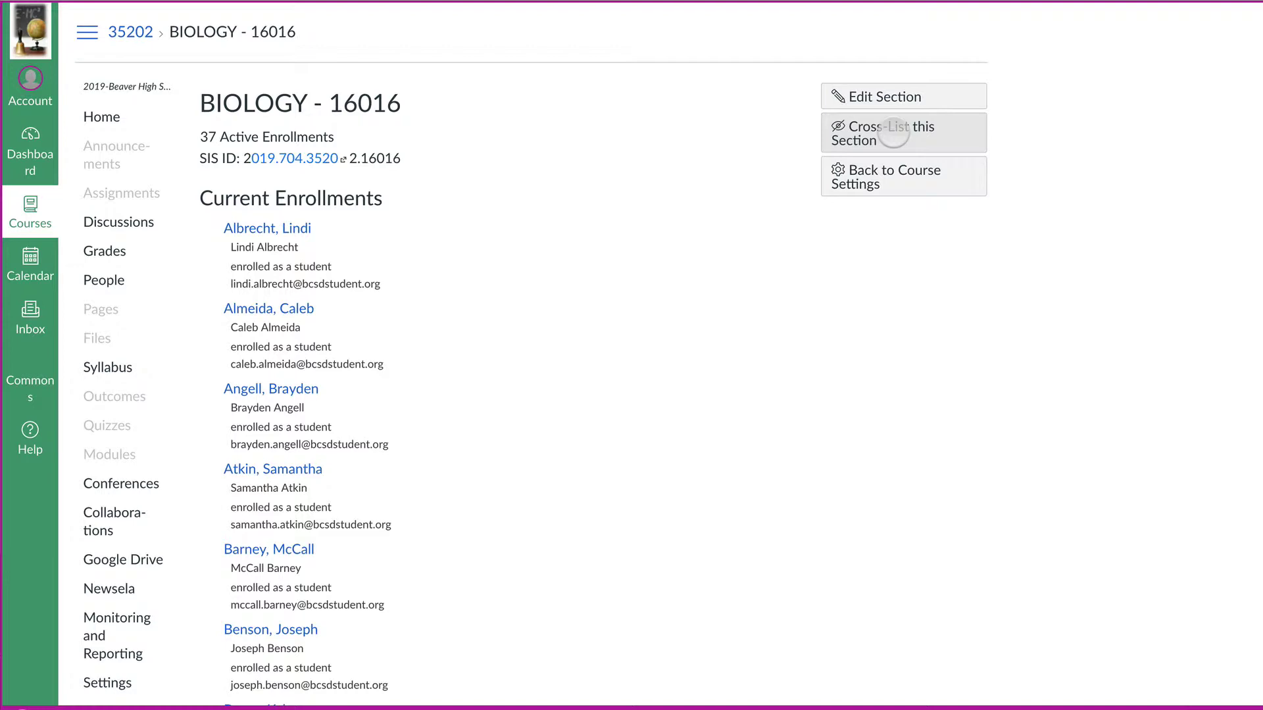
scroll(620, 457, down, 10)
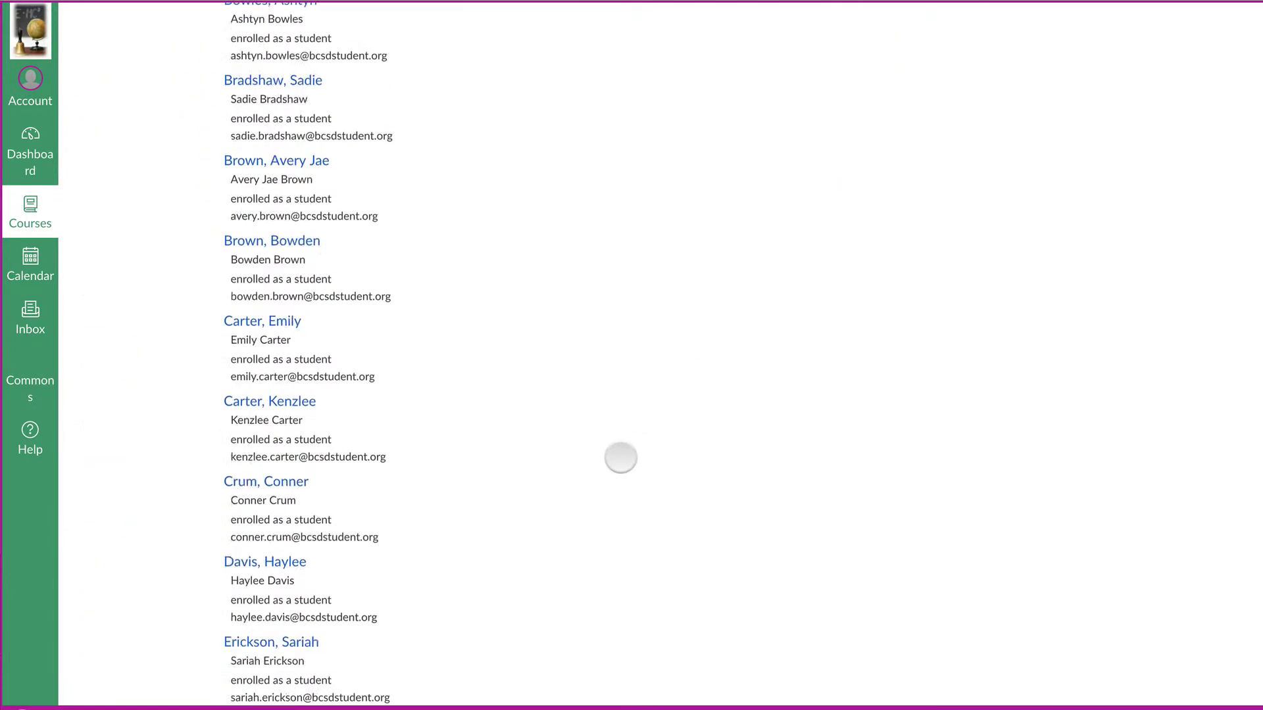
scroll(620, 457, down, 12)
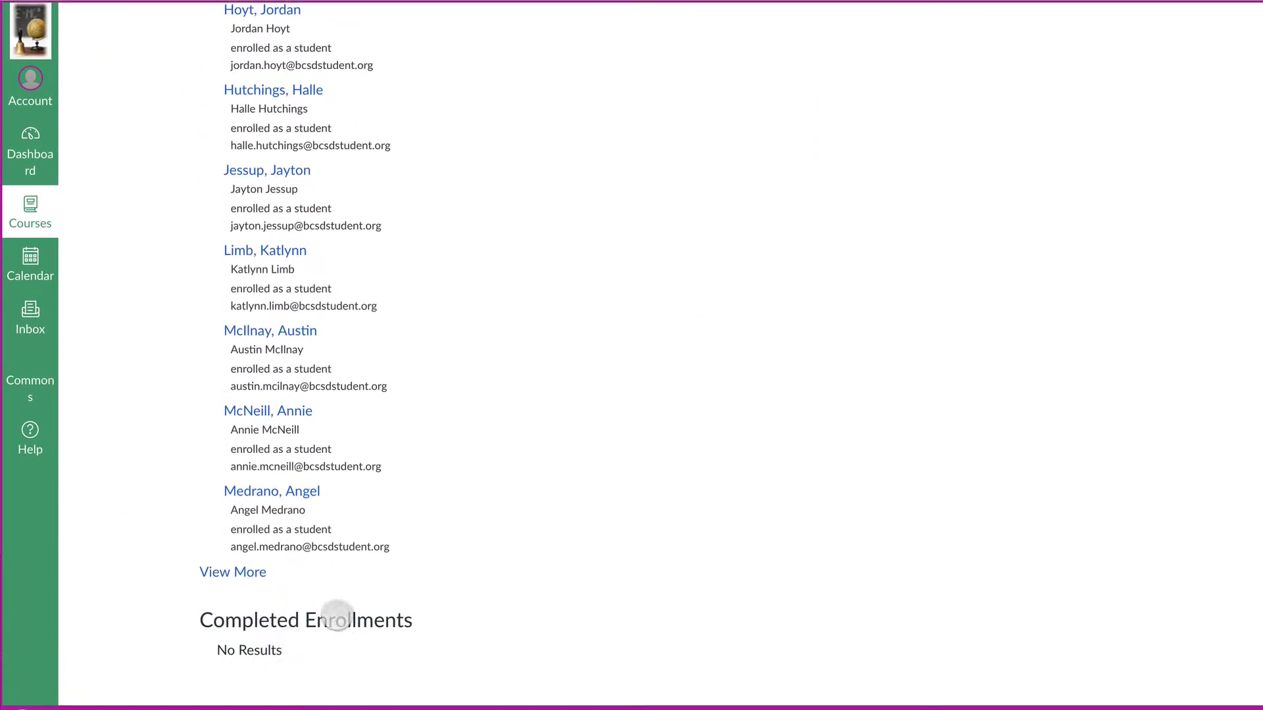
scroll(496, 476, up, 20)
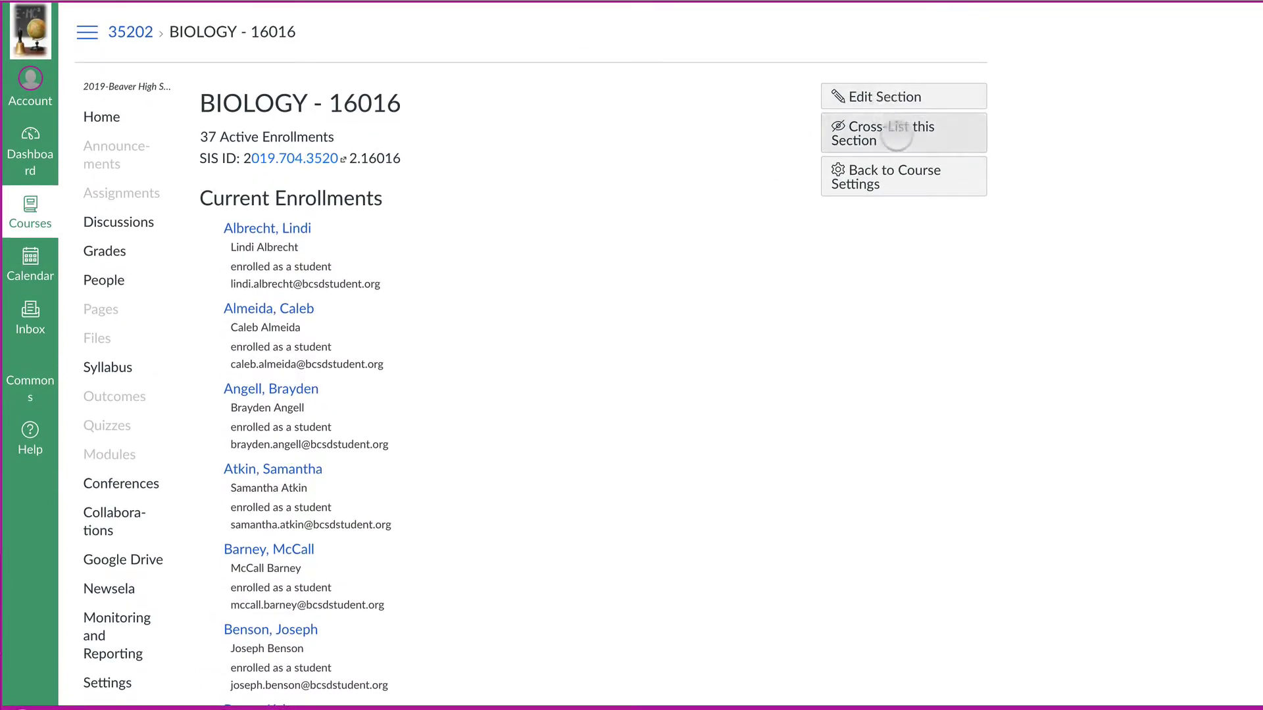
click(894, 135)
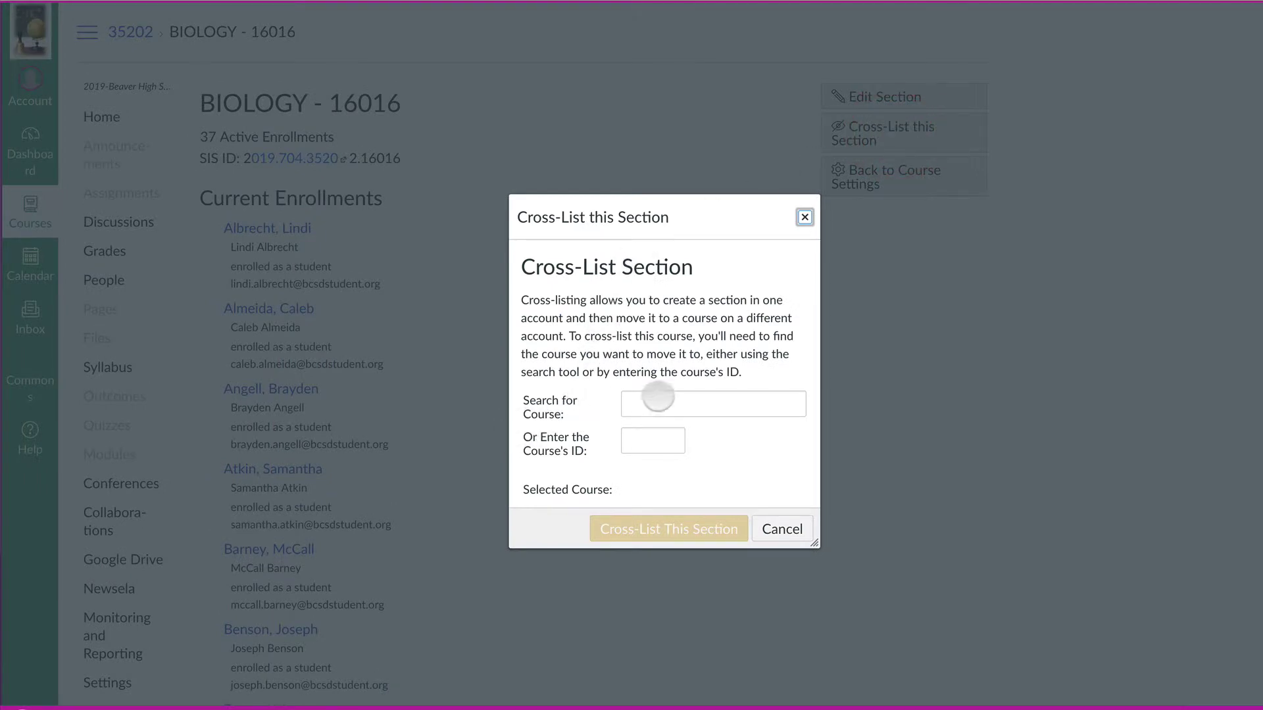
Step: Search 'M-bio', choose M-BIOLOGY as the target, and cross-list the BIOLOGY - 16016 section
click(658, 403)
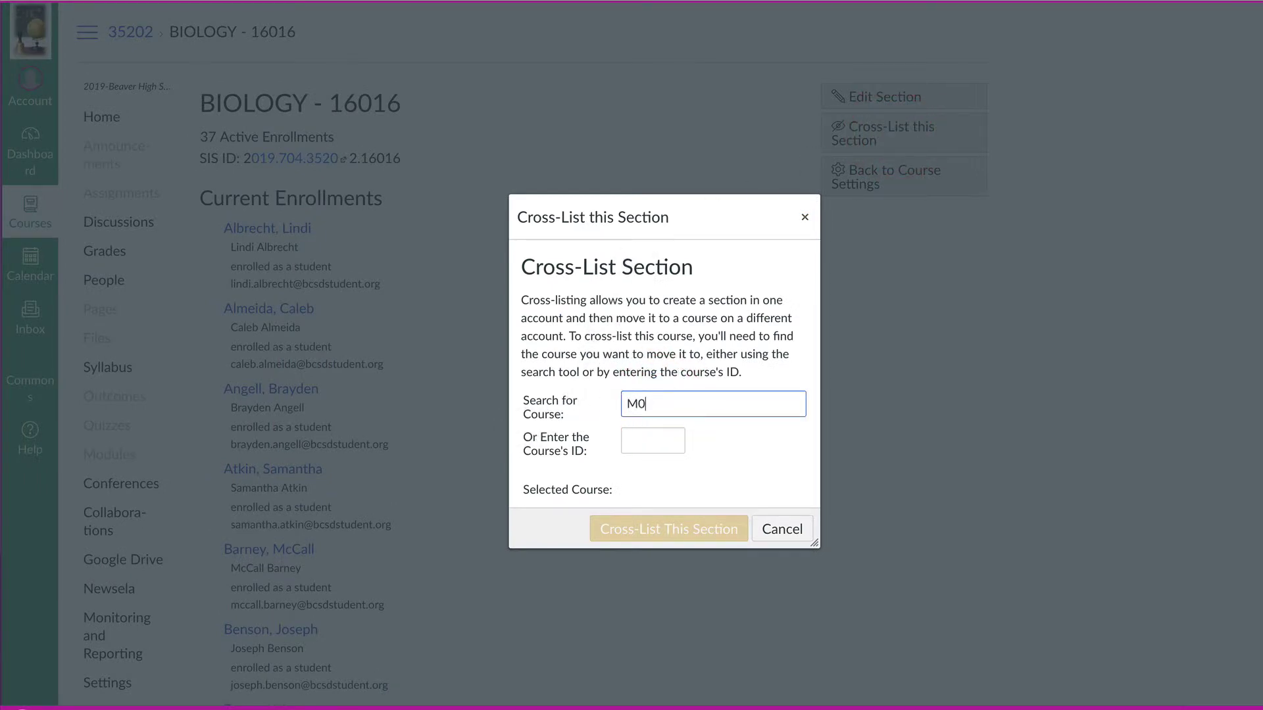
text(M0)
key(BackSpace)
text(-bio)
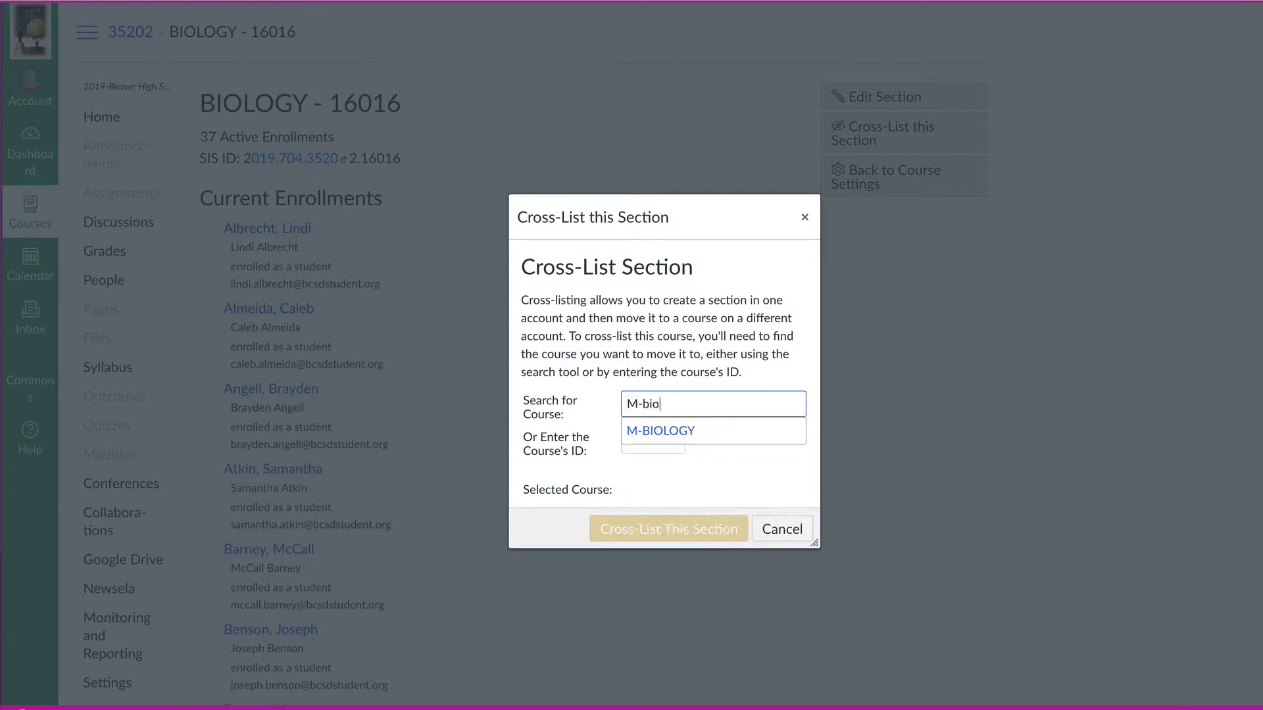
click(652, 431)
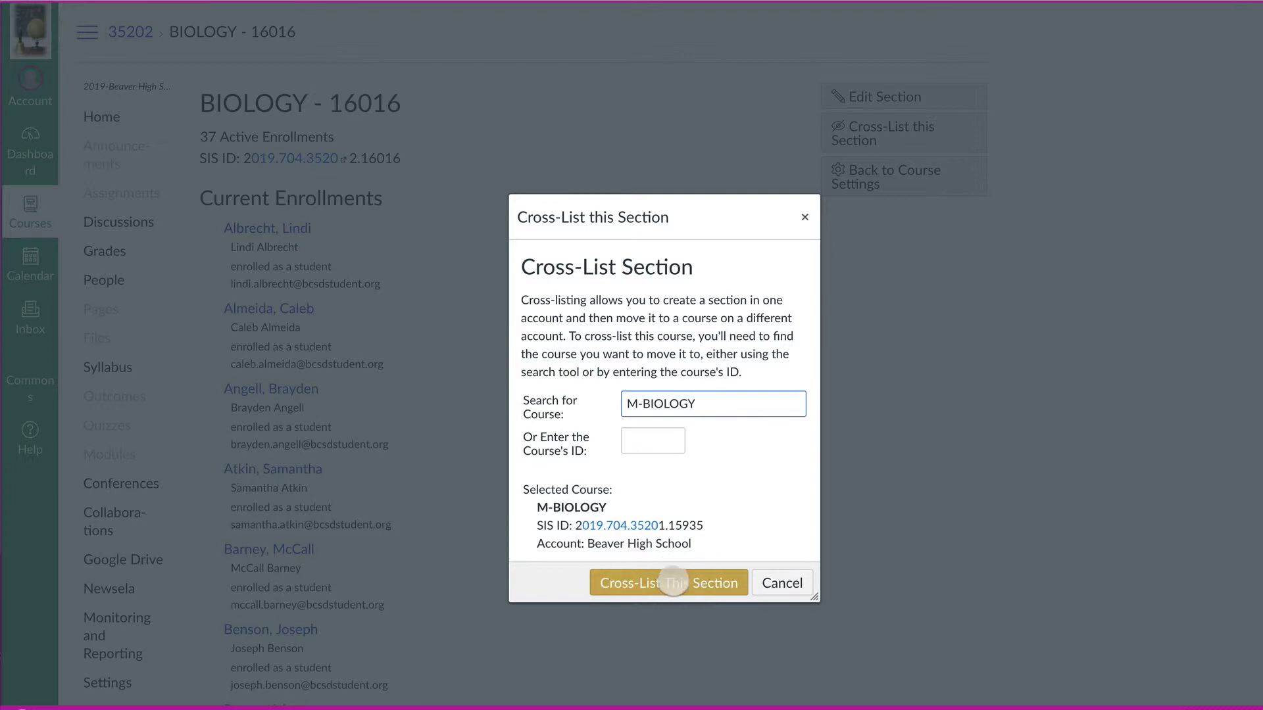
click(688, 582)
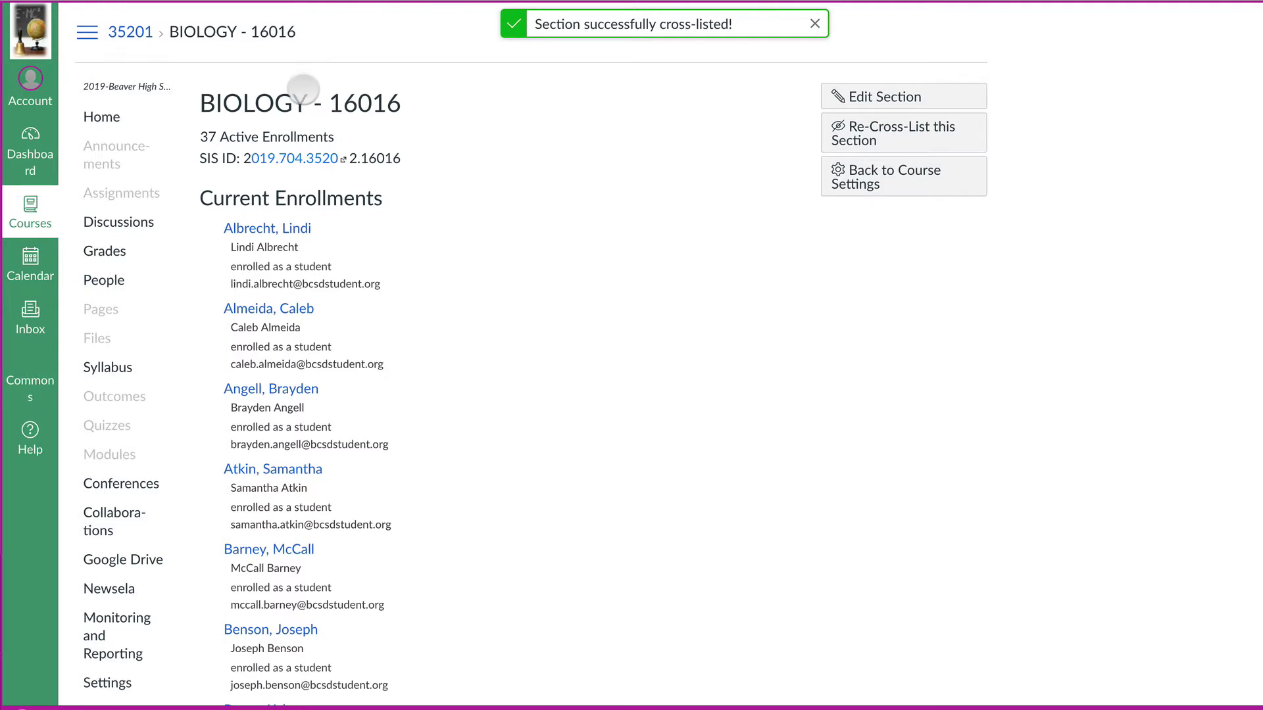
Step: Go to the Dashboard and open the M-BIOLOGY course card
click(25, 147)
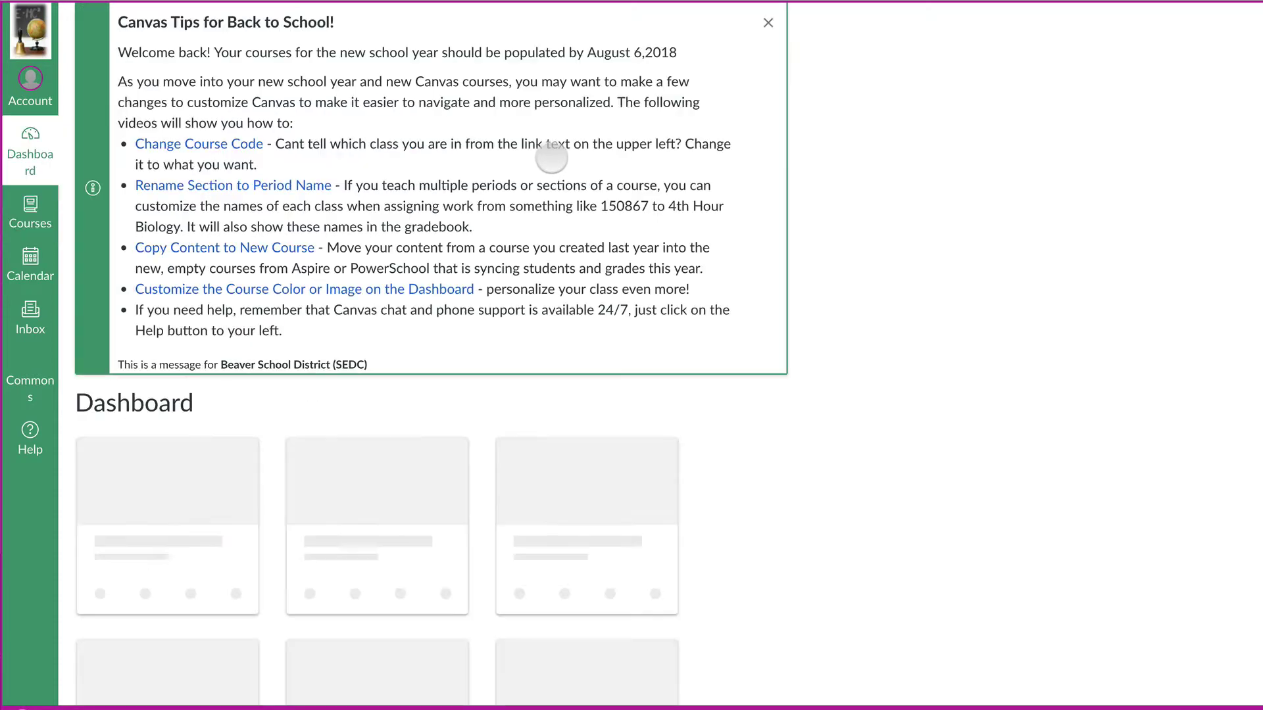
scroll(544, 301, down, 3)
scroll(544, 301, down, 10)
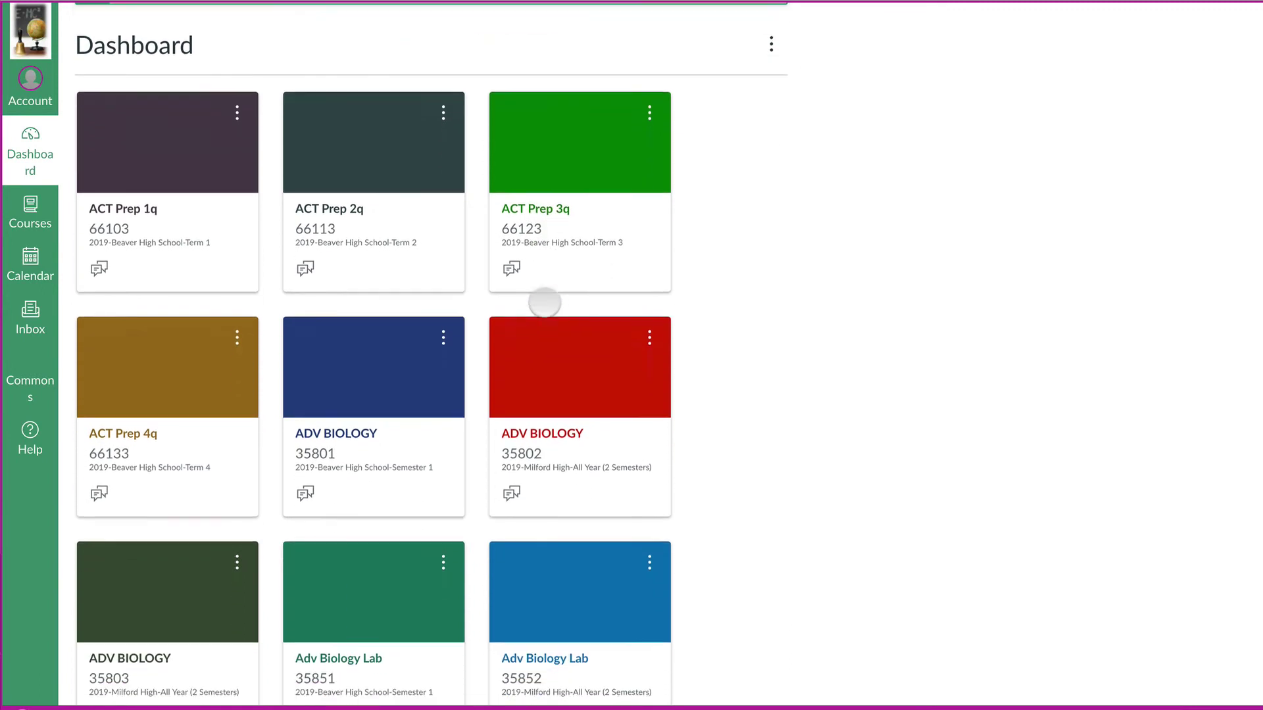
scroll(545, 301, down, 8)
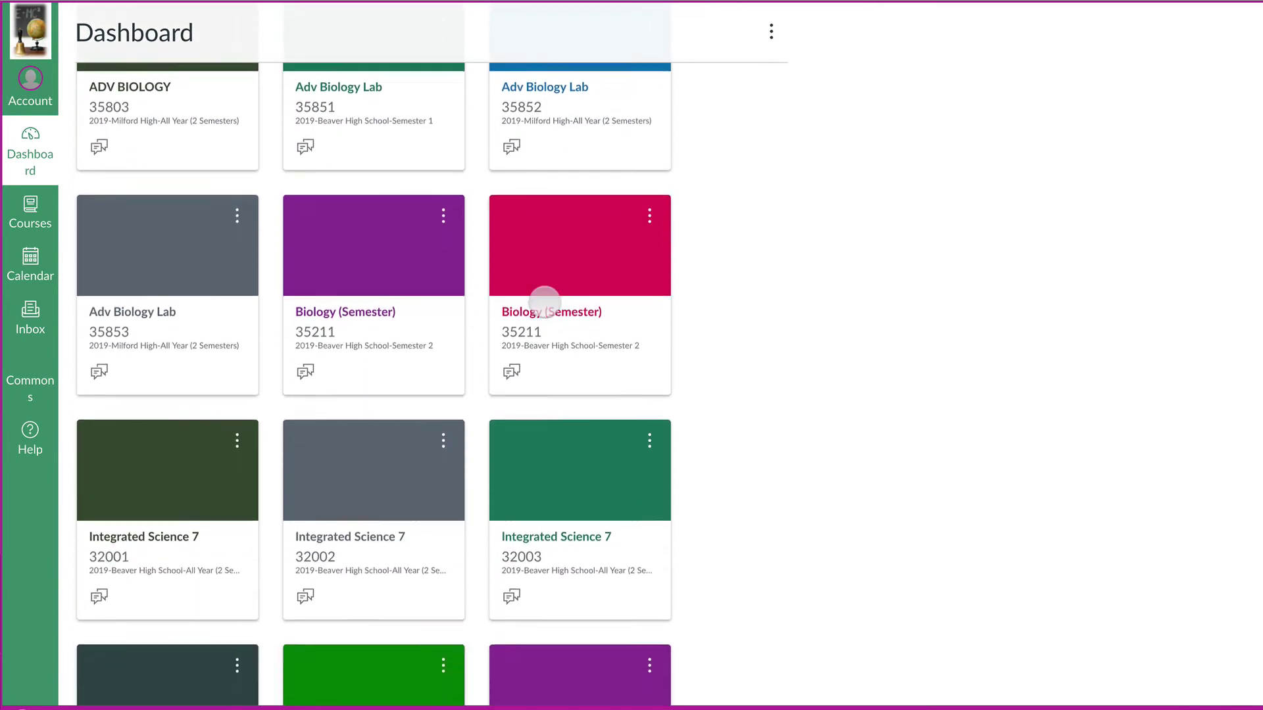
scroll(545, 302, down, 2)
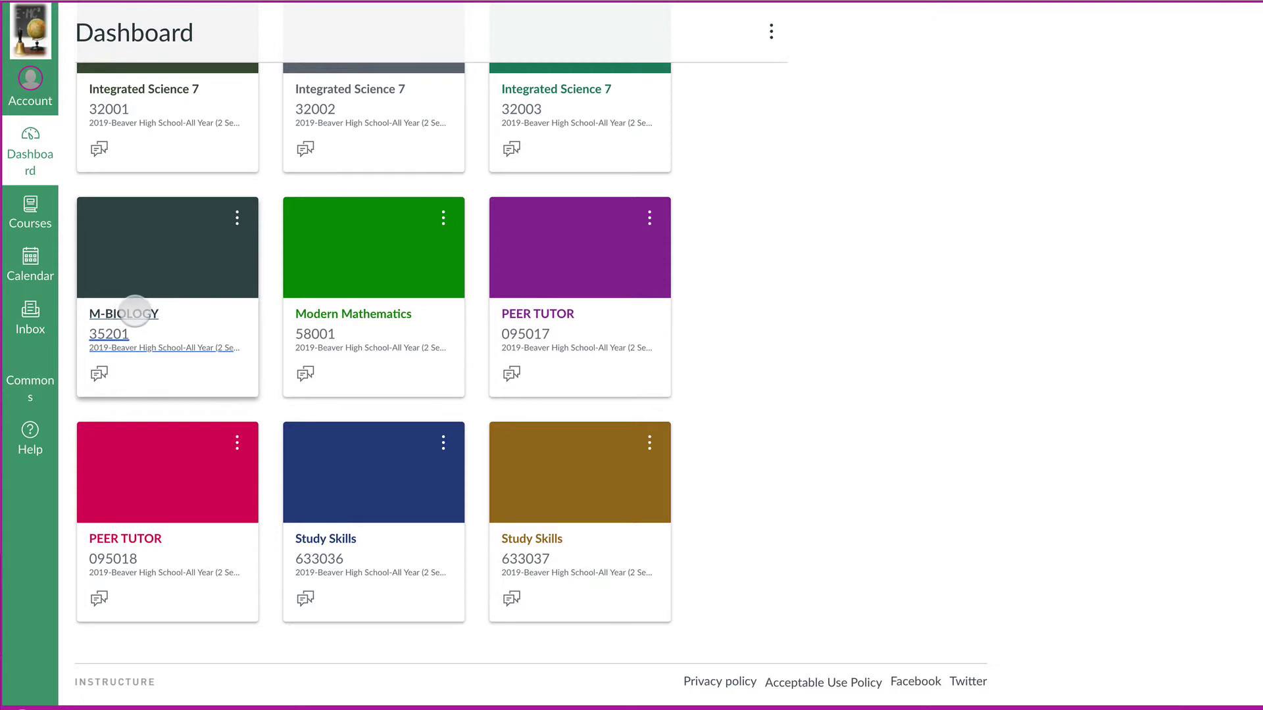
click(135, 311)
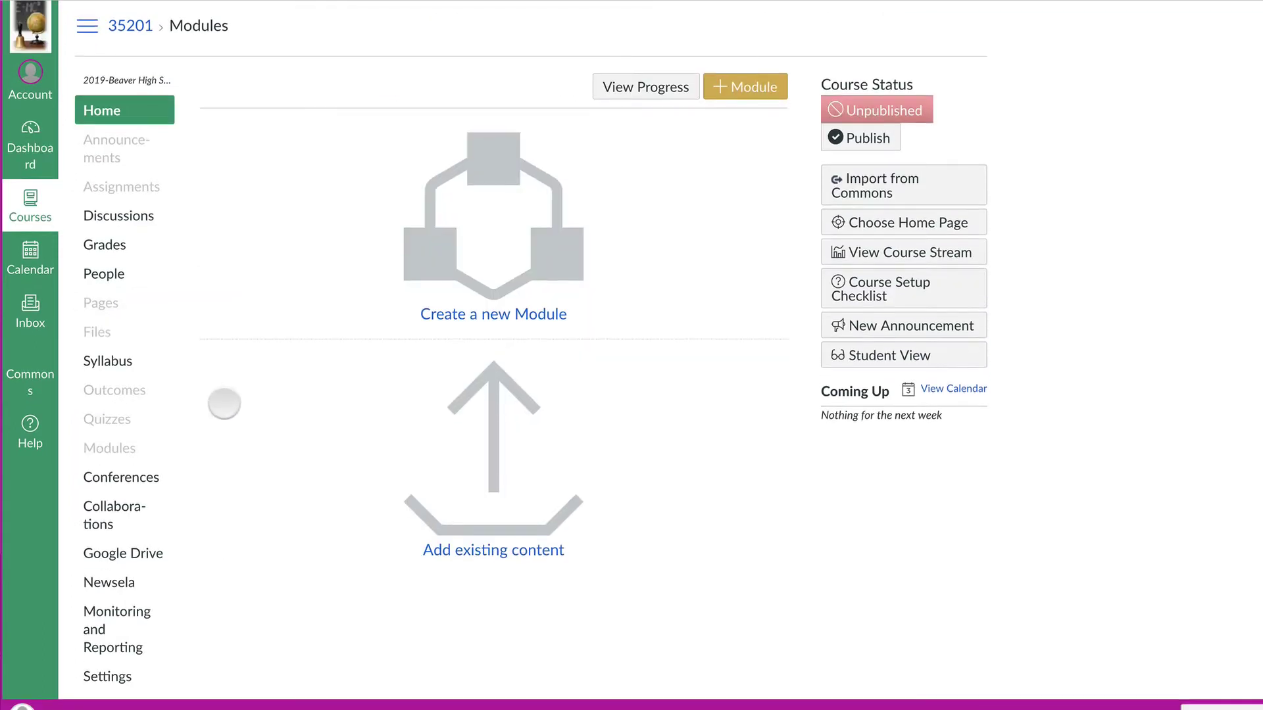
Step: Verify M-BIOLOGY's Sections list shows both 15935 and 16016, then go to Assignments
click(109, 684)
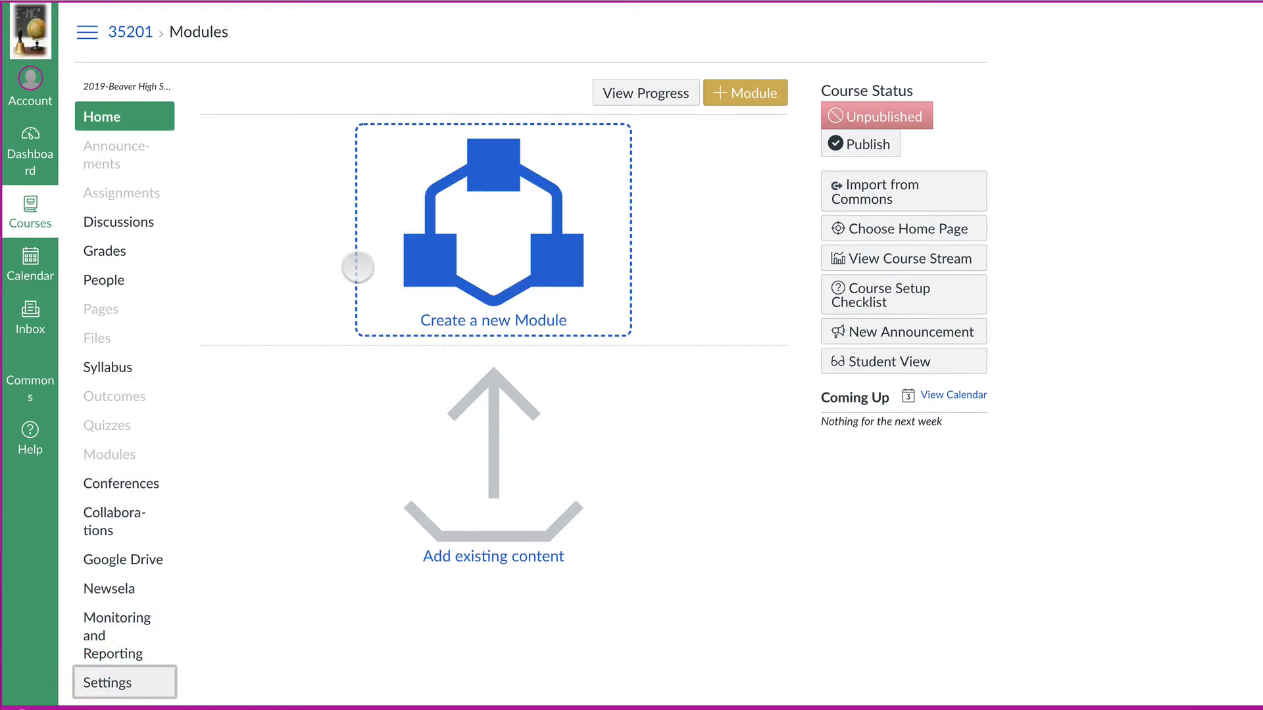
click(343, 87)
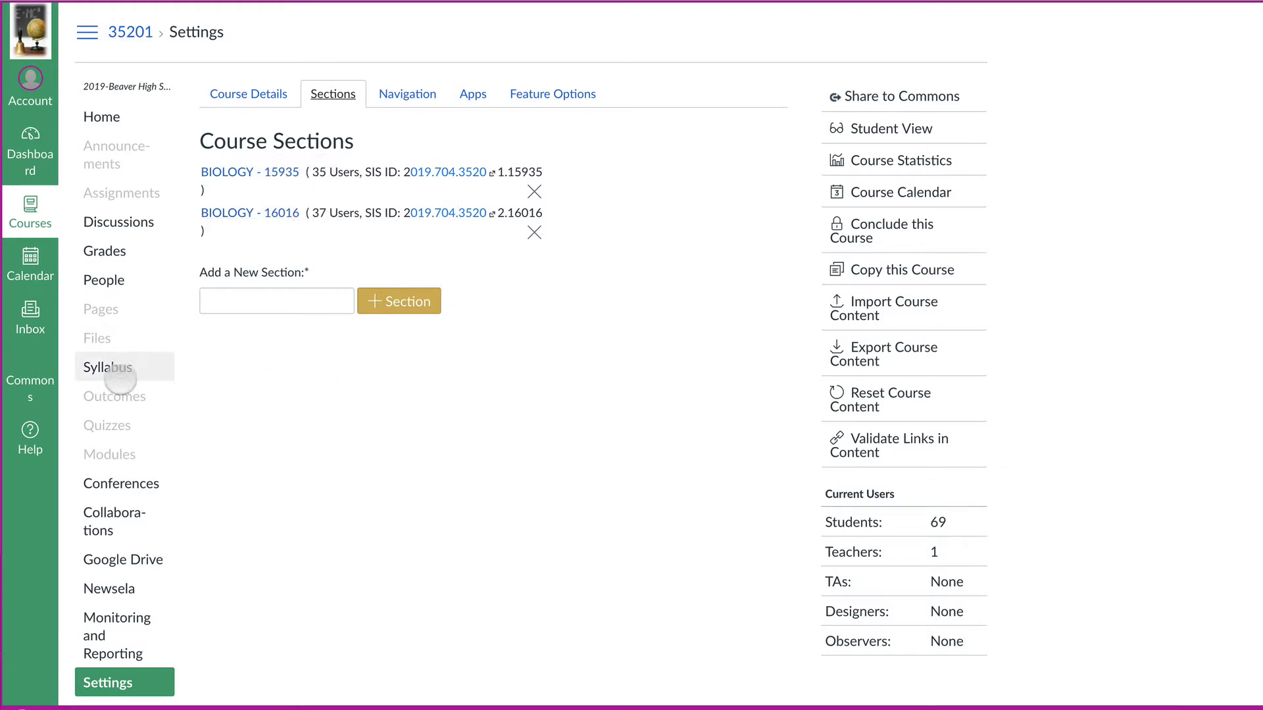
click(121, 193)
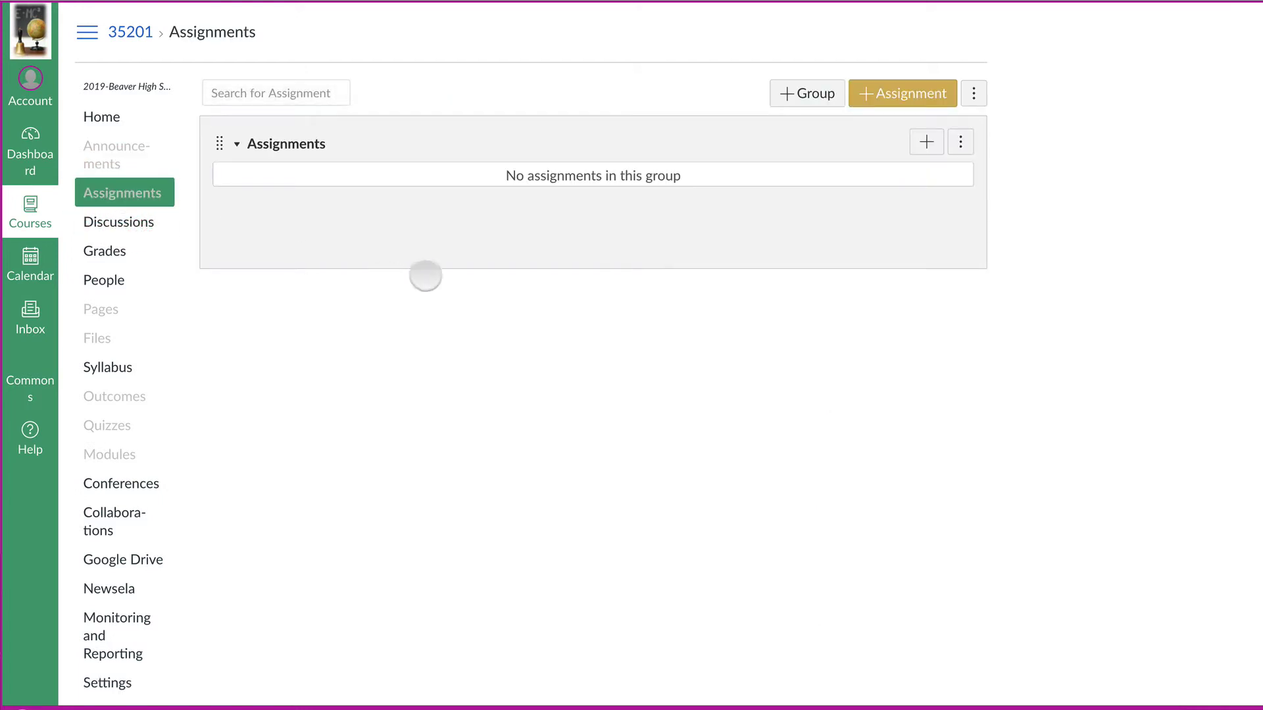
Step: Start a new assignment and inspect its Assign to options listing both BIOLOGY sections
click(901, 92)
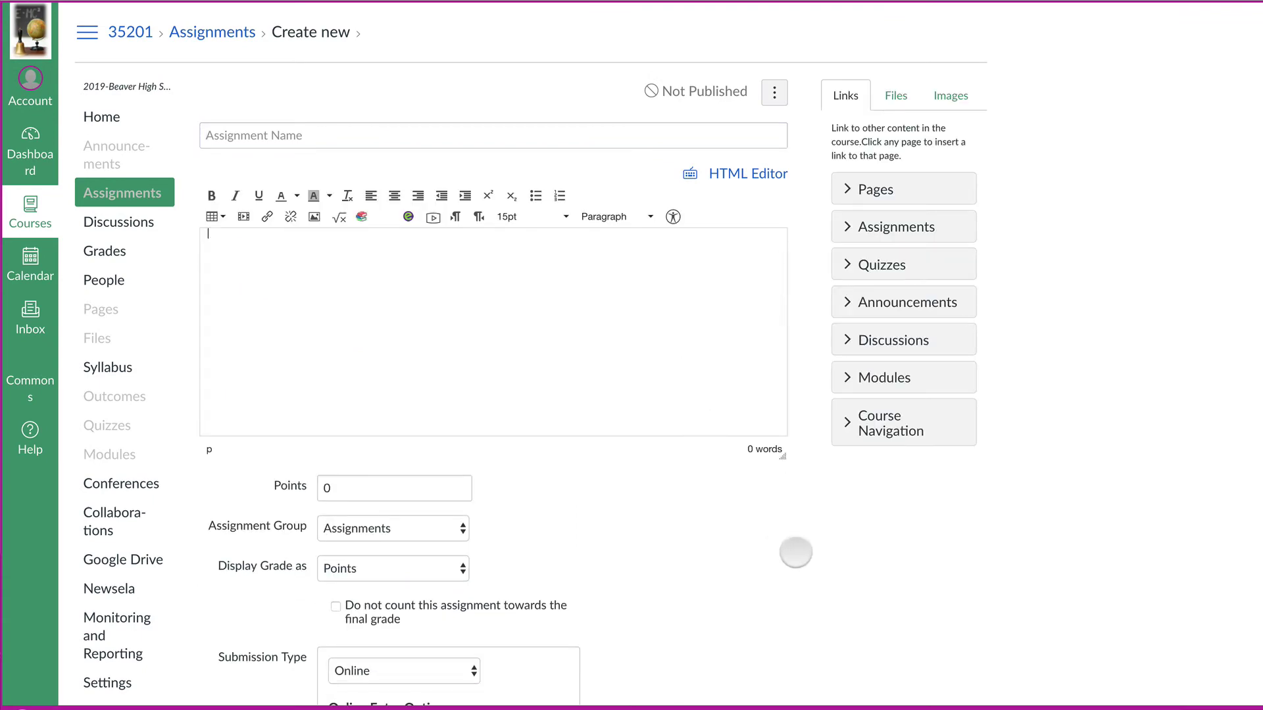
scroll(796, 552, down, 10)
click(464, 397)
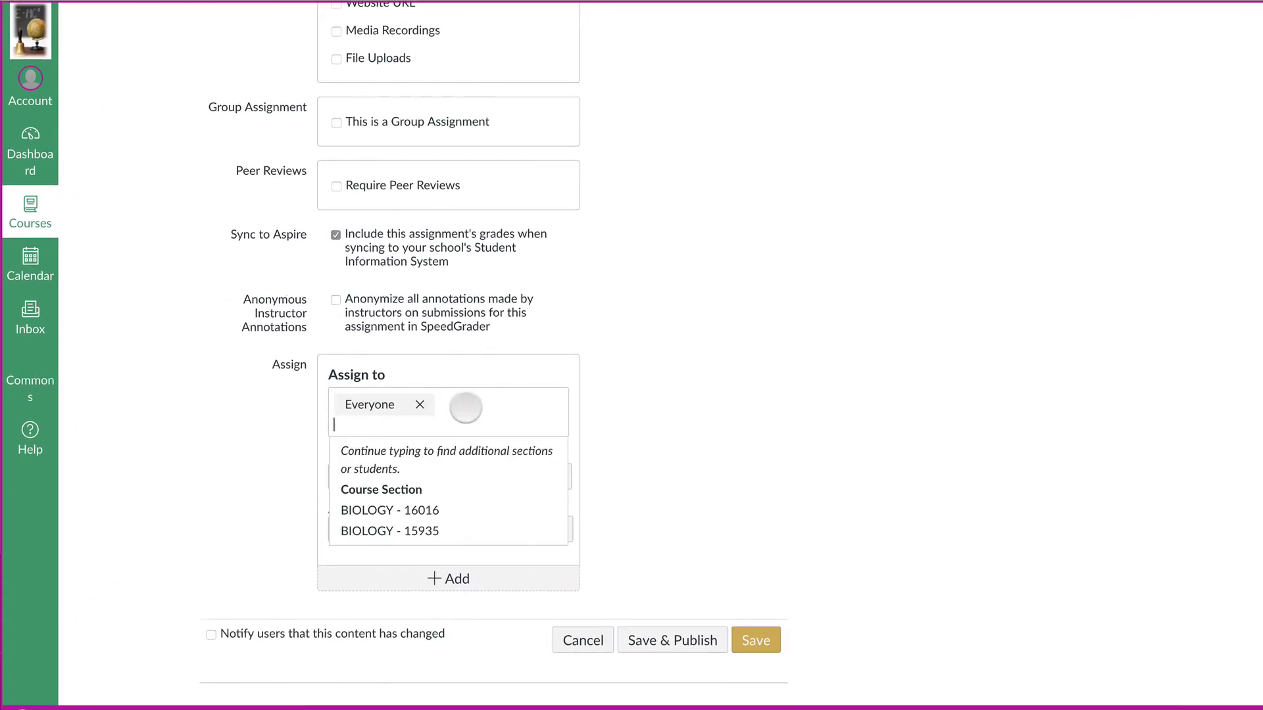
key(Escape)
click(449, 427)
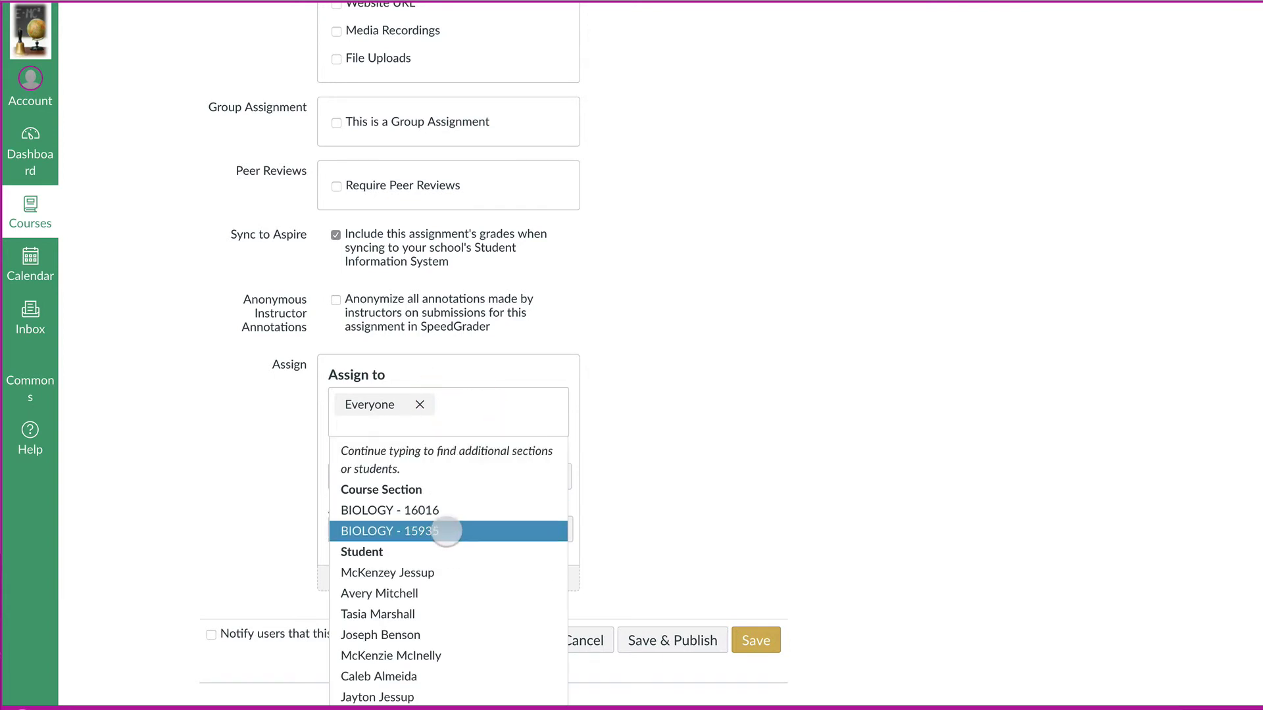
click(691, 463)
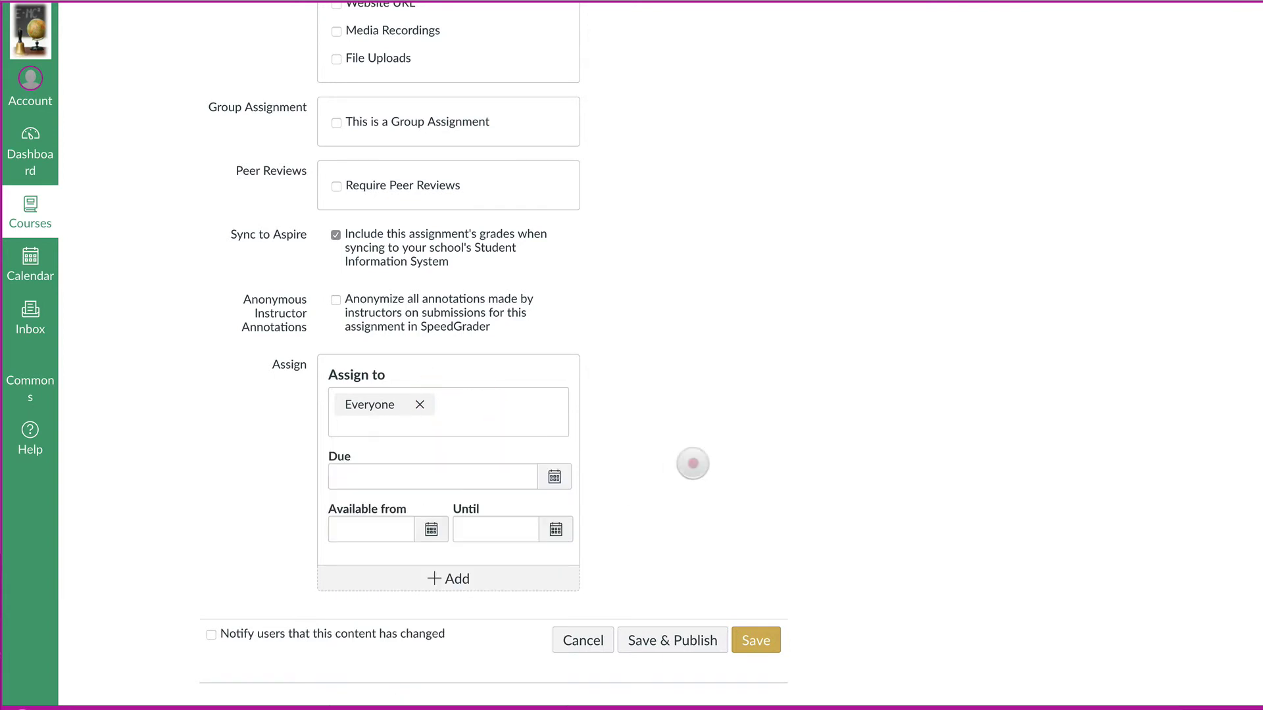
scroll(691, 463, up, 20)
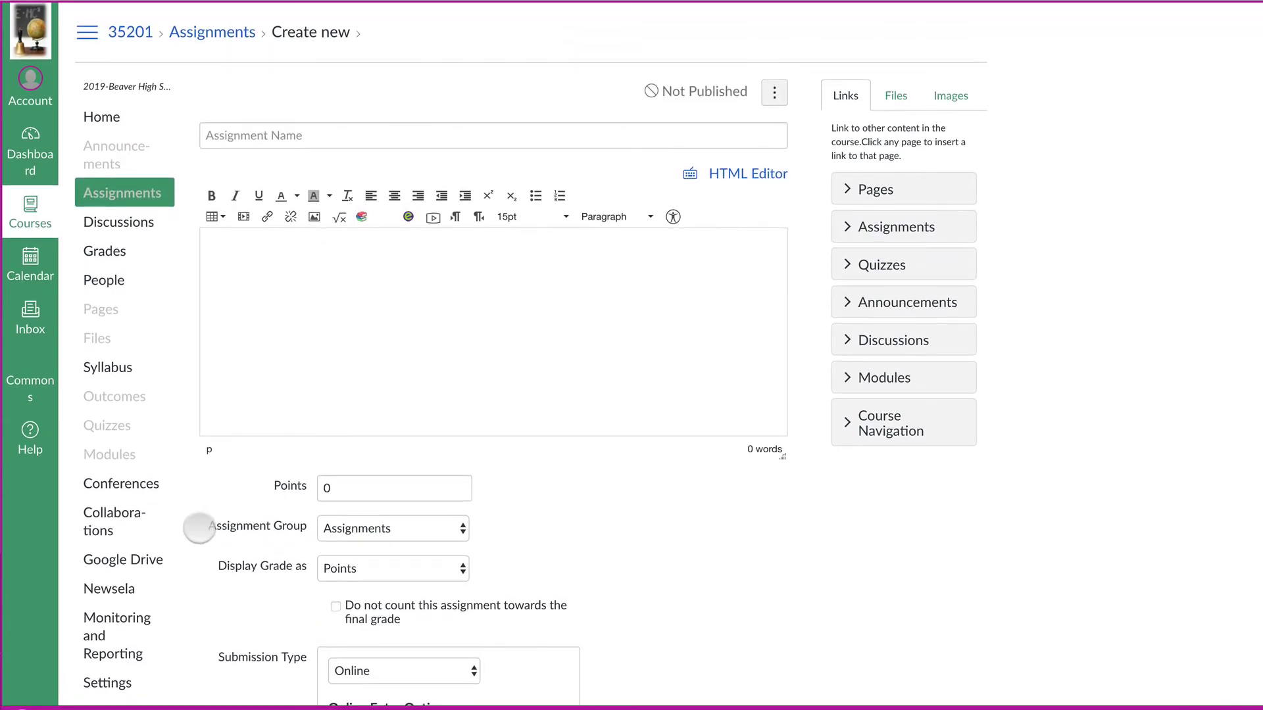
Step: Show M-BIOLOGY's Course Details with course code 35201 and 69 students
click(116, 683)
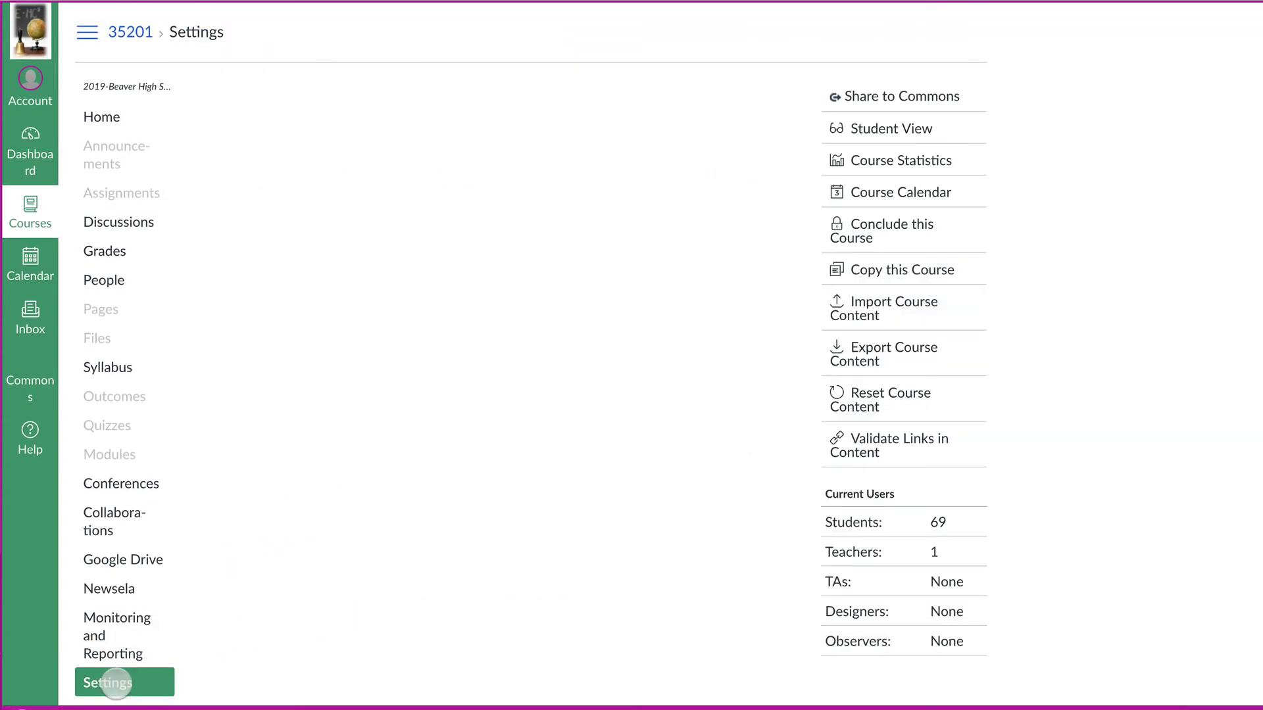
click(263, 96)
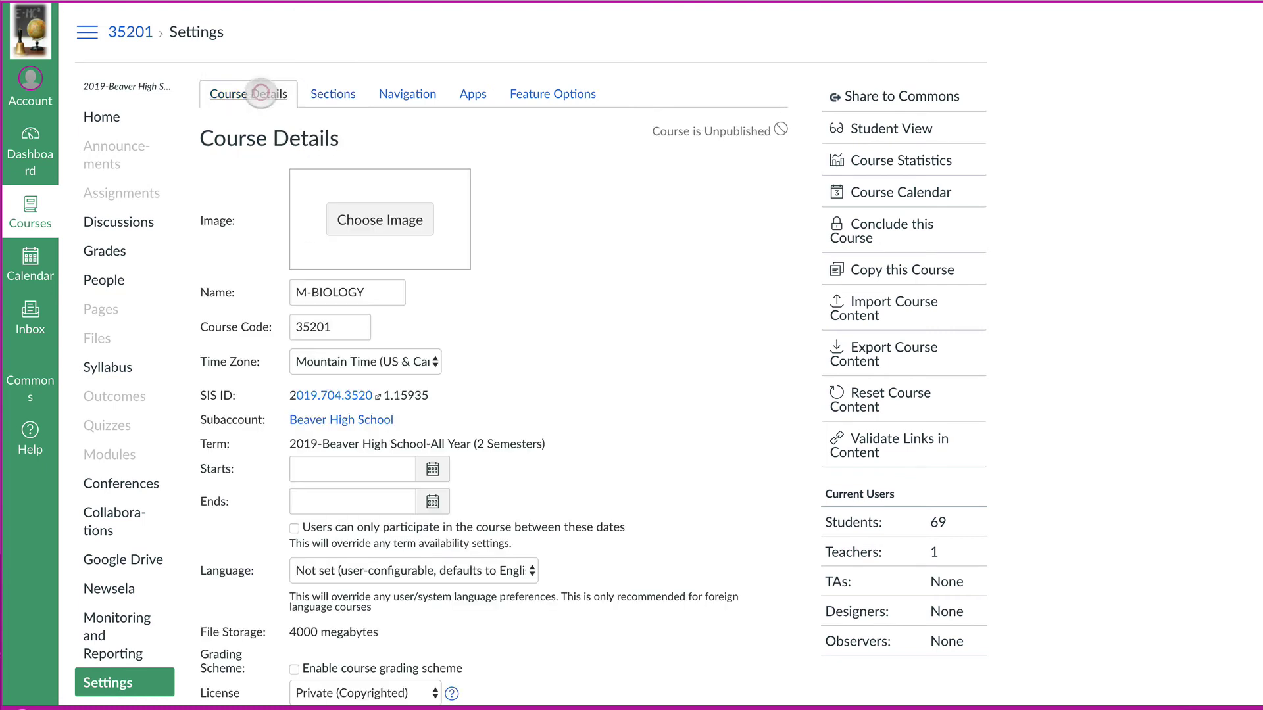